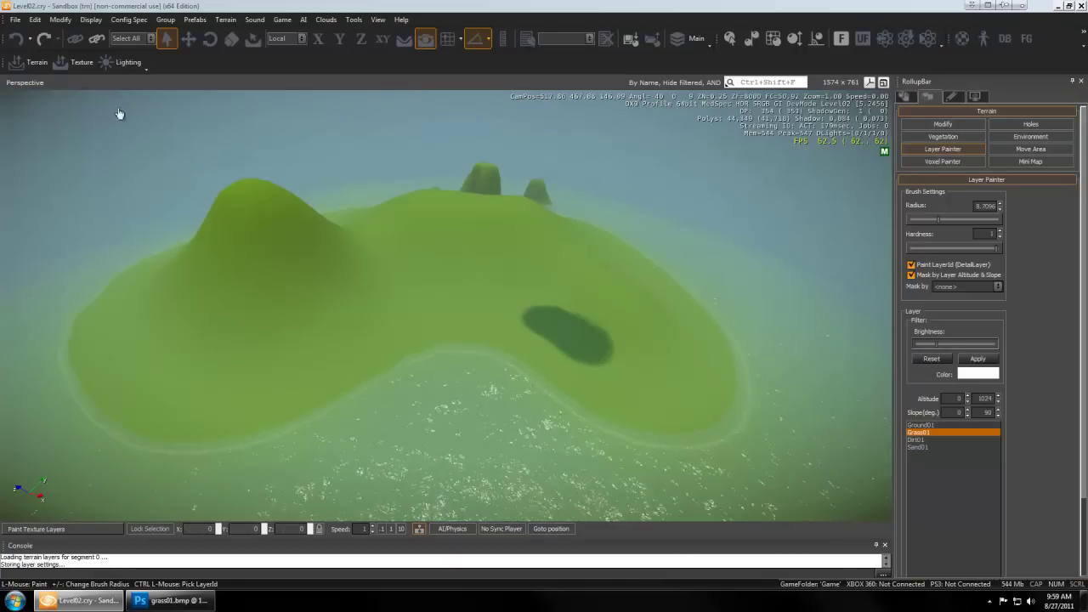
# Step: Open the terrain texture layers and check the files in the grass01 texture folder, ending back in the parent Textures folder
pyautogui.click(78, 63)
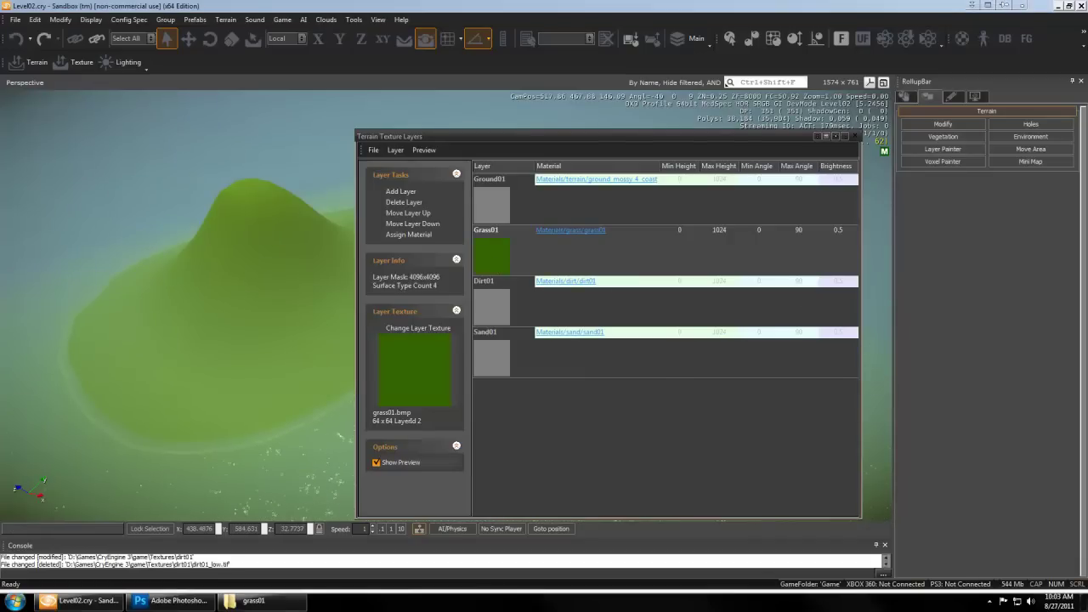
pyautogui.click(1084, 601)
pyautogui.click(65, 268)
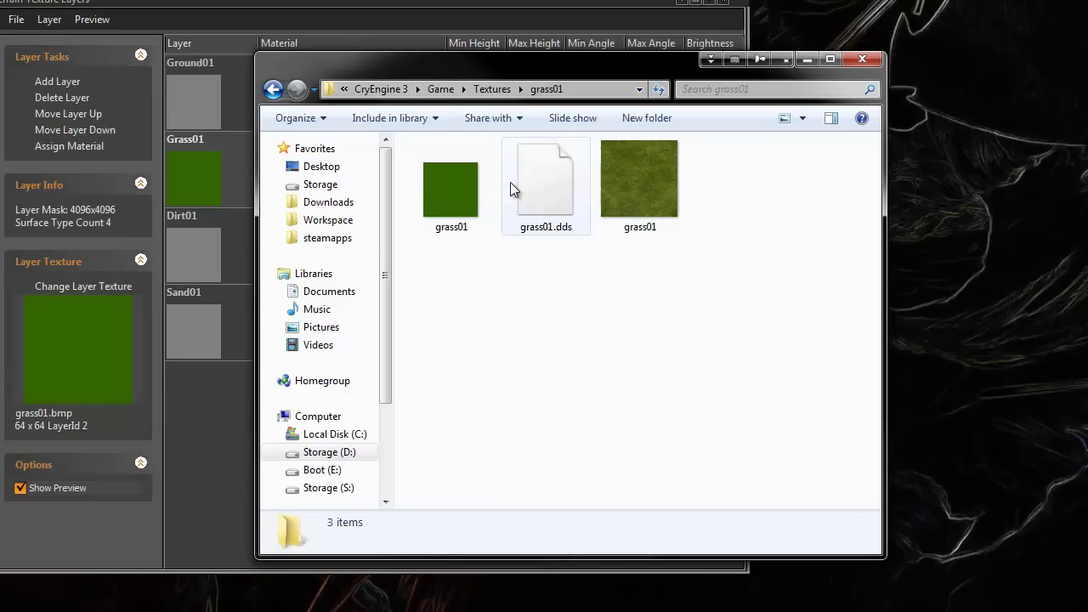
pyautogui.click(273, 90)
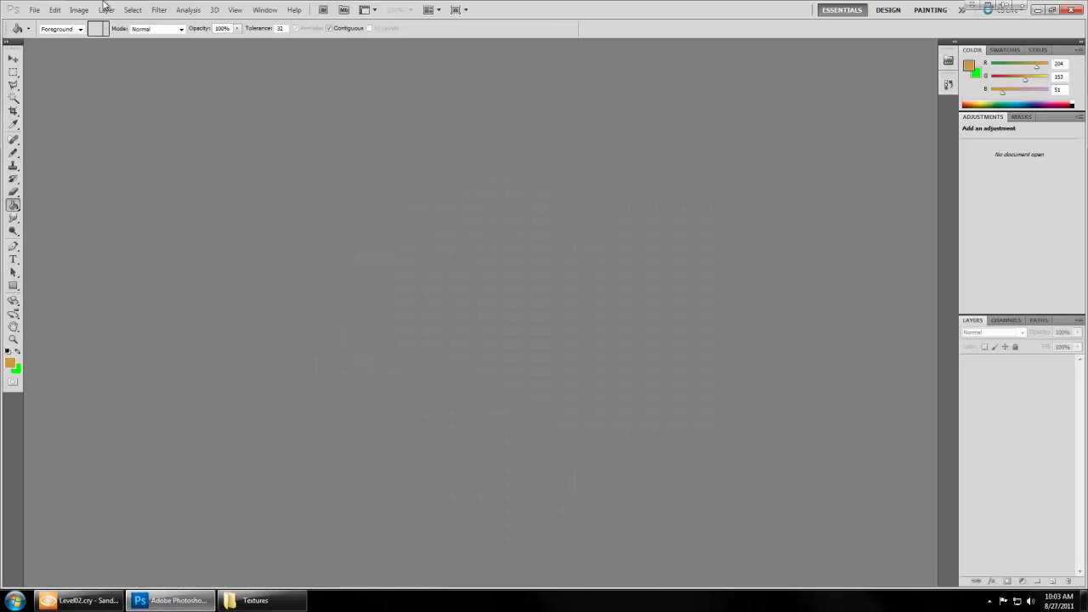
# Step: Switch to Photoshop and create a 64 × 64 pixel RGB document at 72 pixels/inch with a white background
pyautogui.click(34, 9)
pyautogui.click(49, 42)
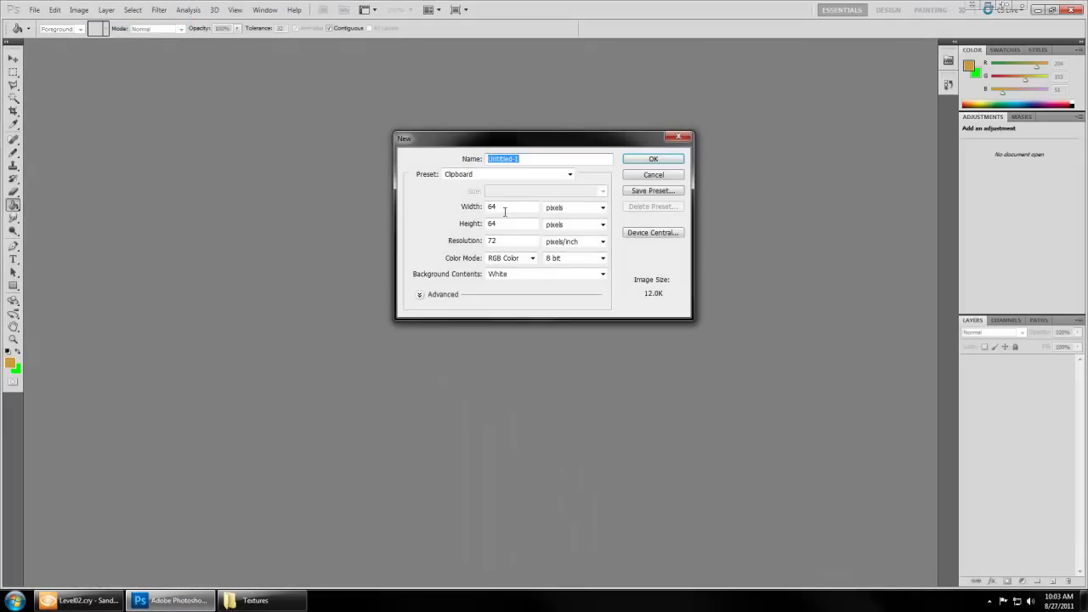
pyautogui.click(652, 159)
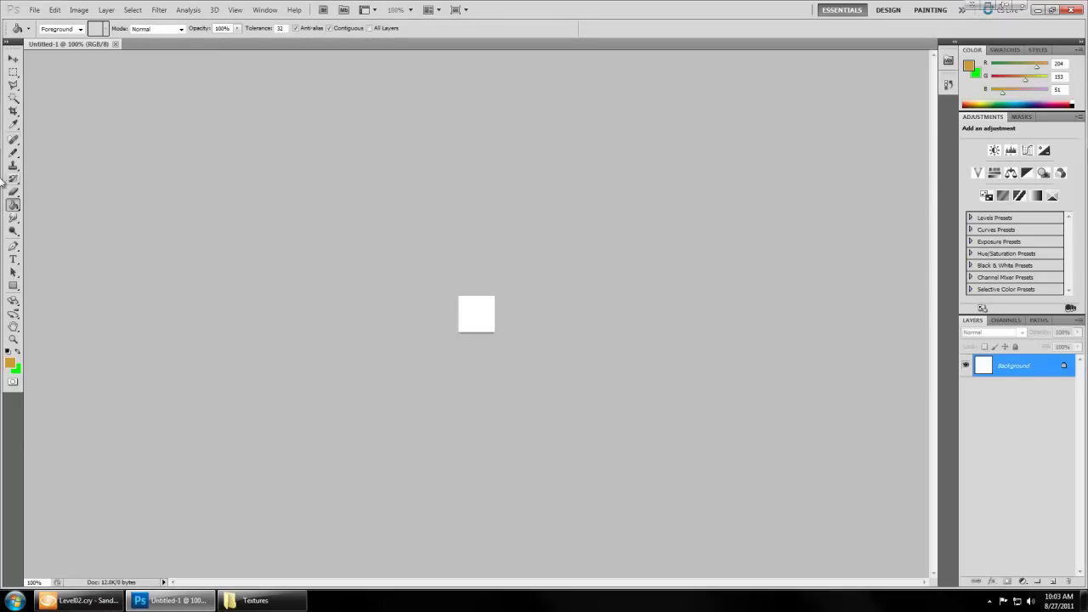
# Step: Fill the whole canvas with the sandy orange foreground color cc9933 using the Paint Bucket
pyautogui.click(10, 363)
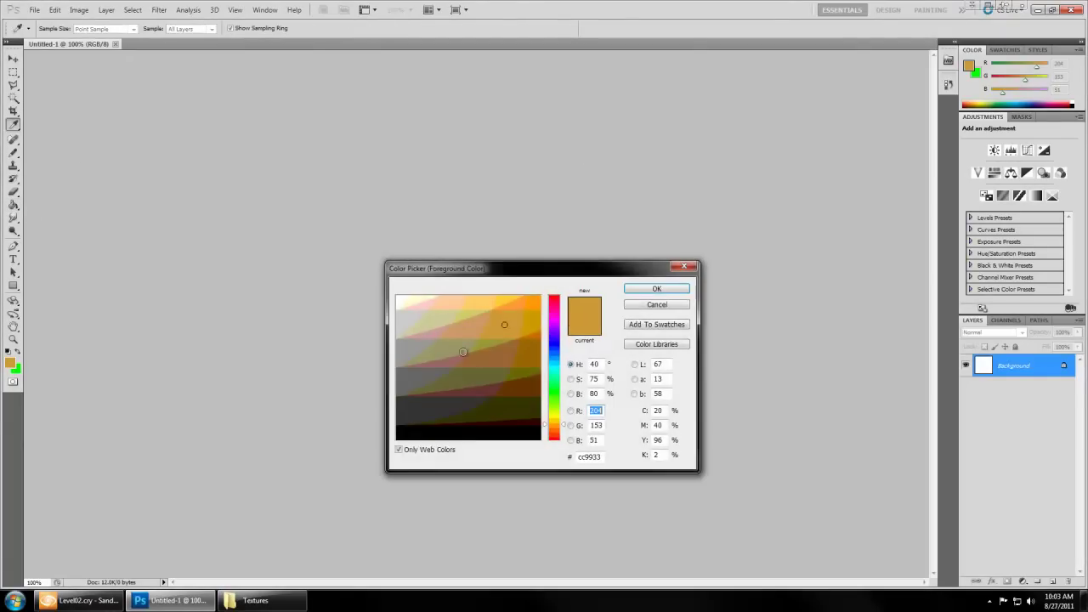
pyautogui.click(654, 290)
pyautogui.press('g')
pyautogui.click(457, 306)
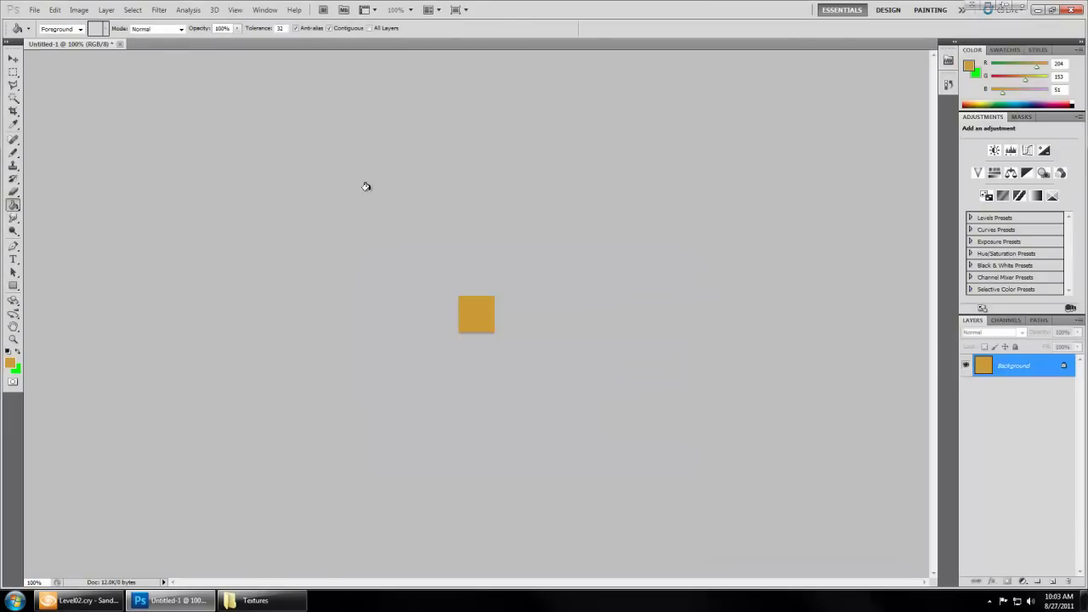
# Step: Save the image to the Desktop as sand01 in BMP format, using the Windows file format and 24-bit depth
pyautogui.click(34, 9)
pyautogui.click(109, 180)
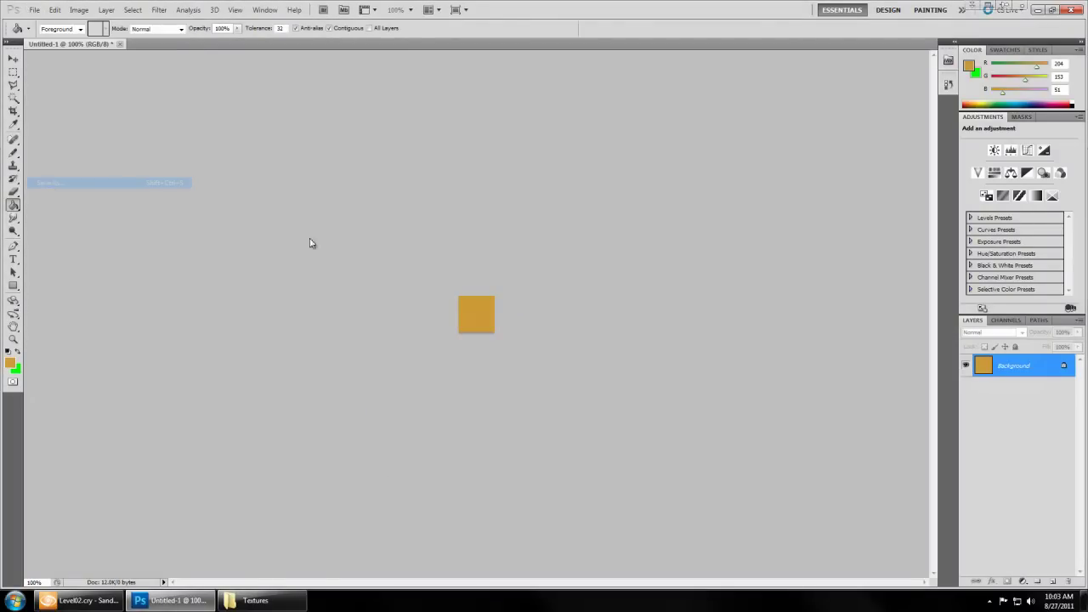
pyautogui.write('sand01')
pyautogui.click(544, 298)
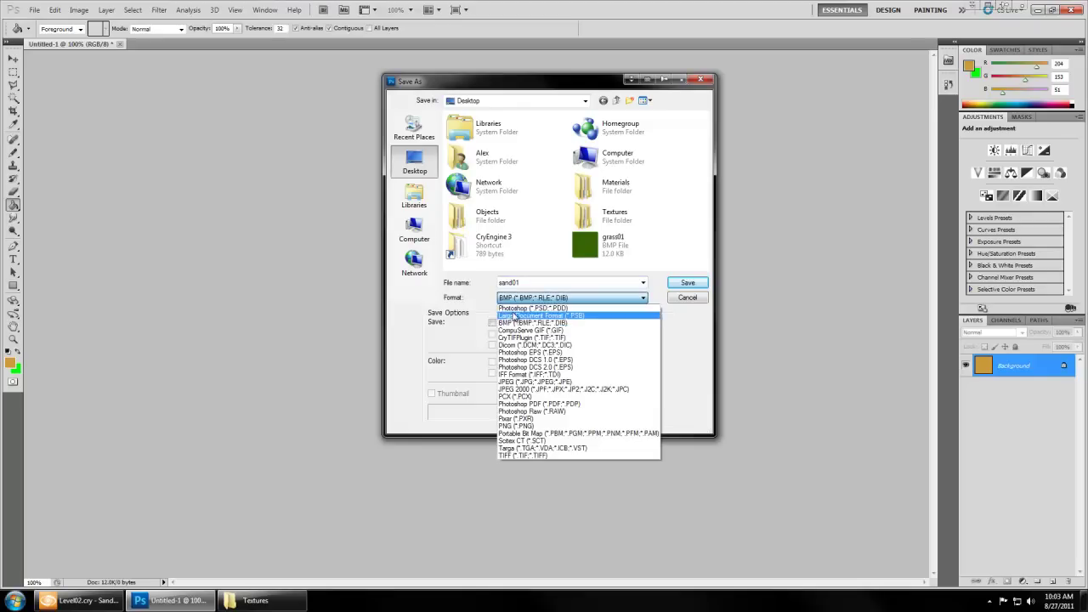
pyautogui.click(533, 323)
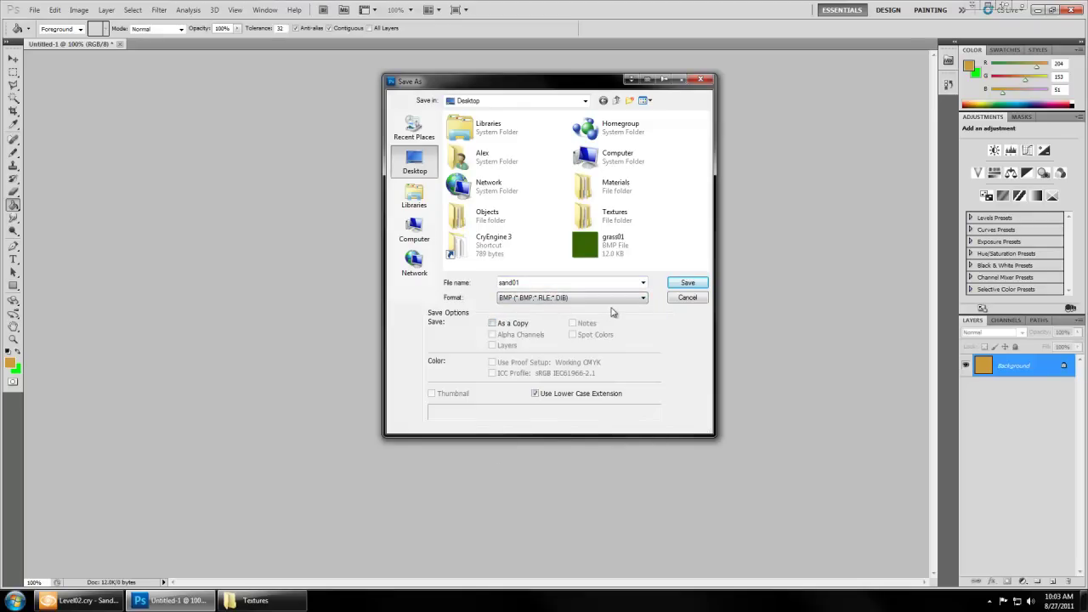
pyautogui.click(680, 284)
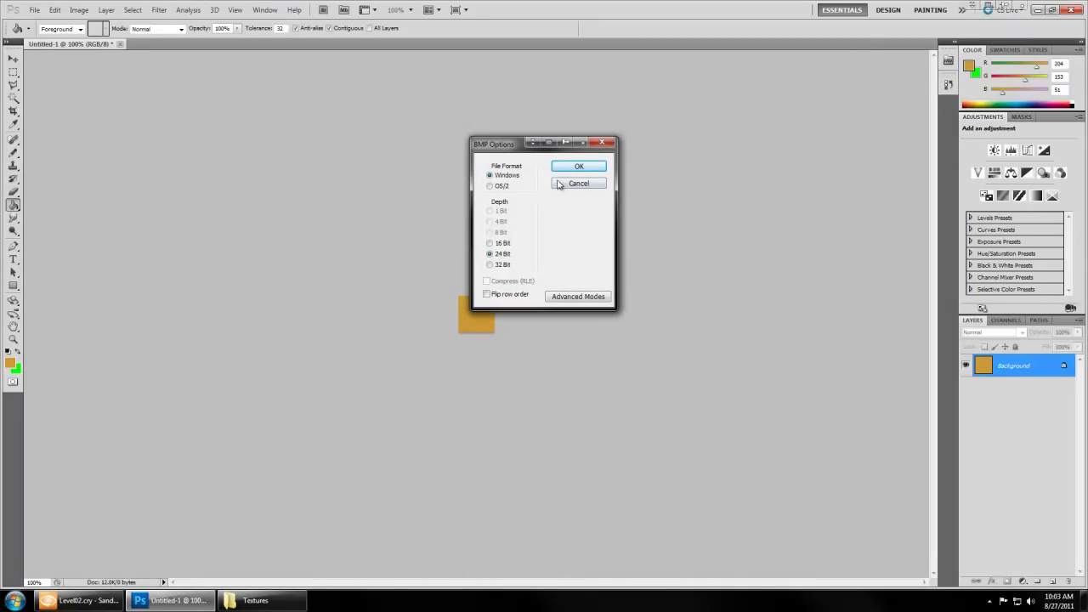
pyautogui.click(577, 170)
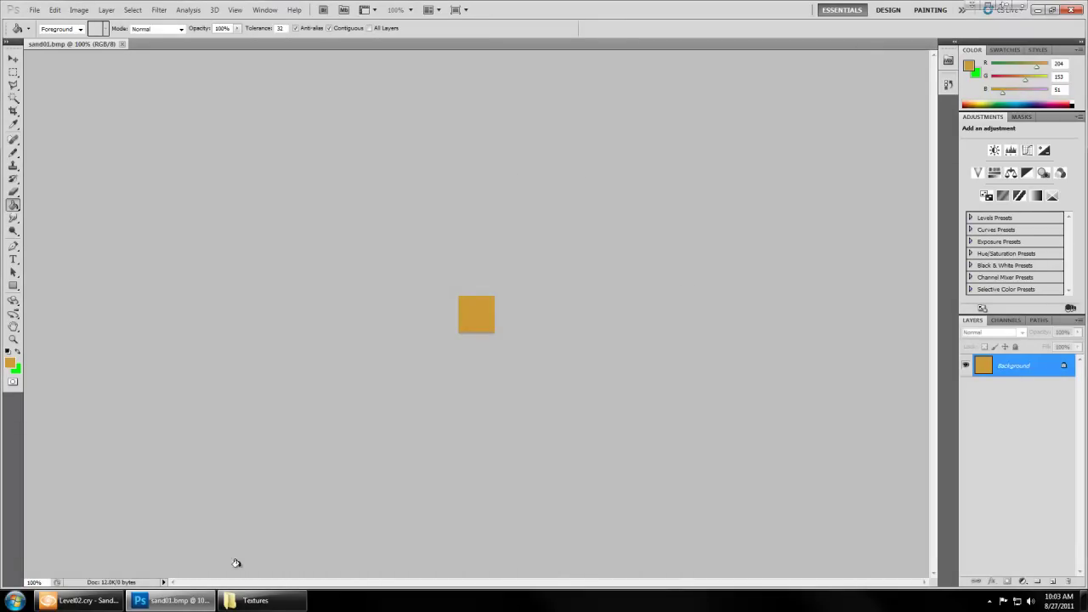
# Step: Copy sand01.bmp from the desktop into the game's Textures/sand01 folder, replacing the existing file
pyautogui.click(175, 600)
pyautogui.moveTo(22, 491); pyautogui.dragTo(661, 273)
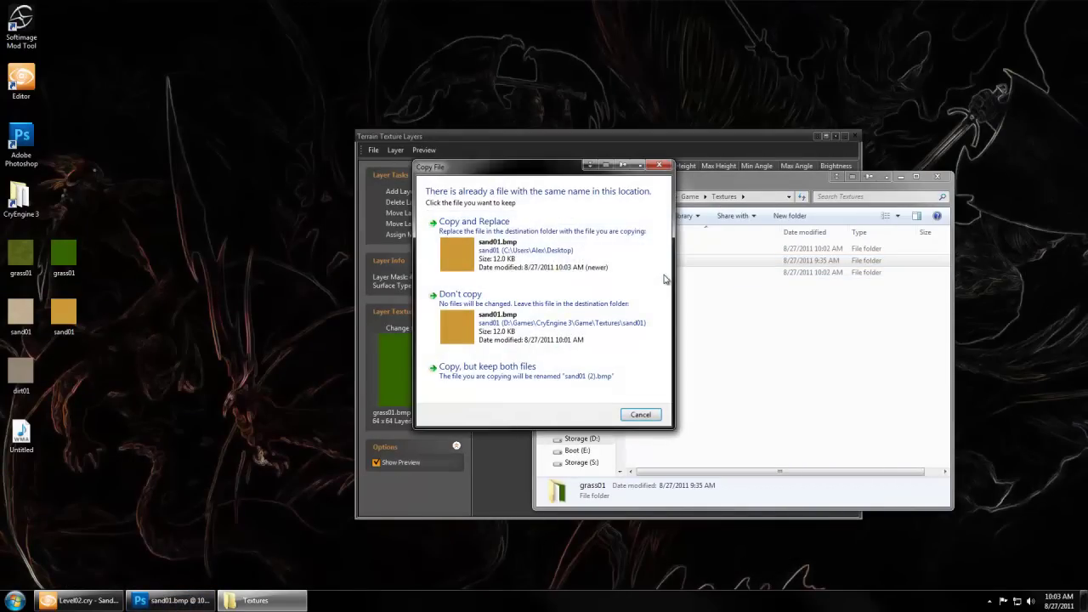
pyautogui.click(480, 269)
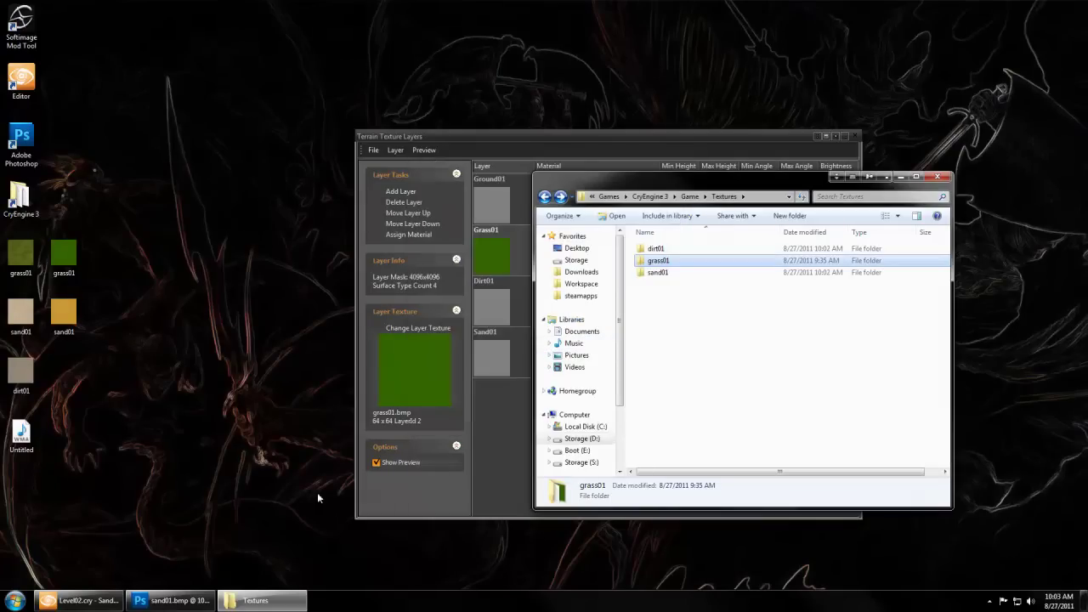
# Step: Back in Sandbox, change the Sand01 terrain layer's texture to sand01.bmp from the textures/sand01 folder
pyautogui.click(410, 416)
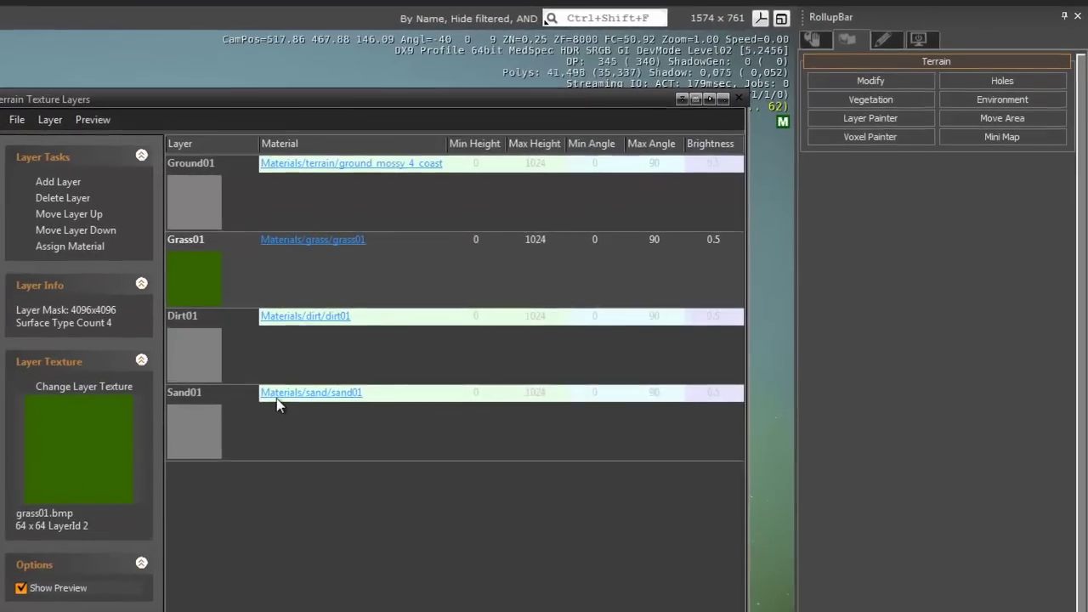
pyautogui.click(546, 333)
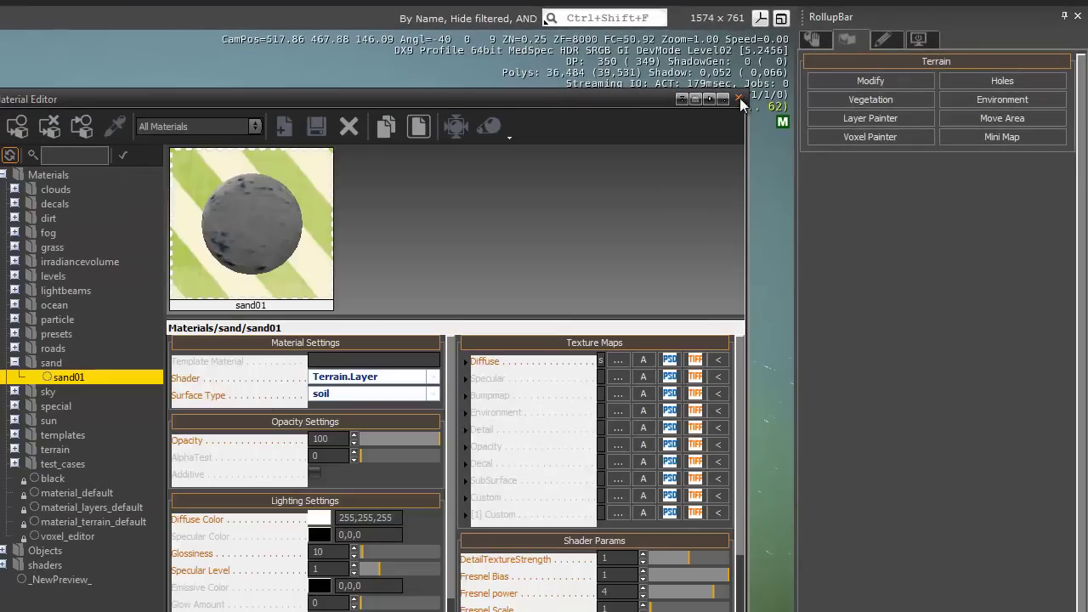
pyautogui.click(738, 99)
pyautogui.click(112, 393)
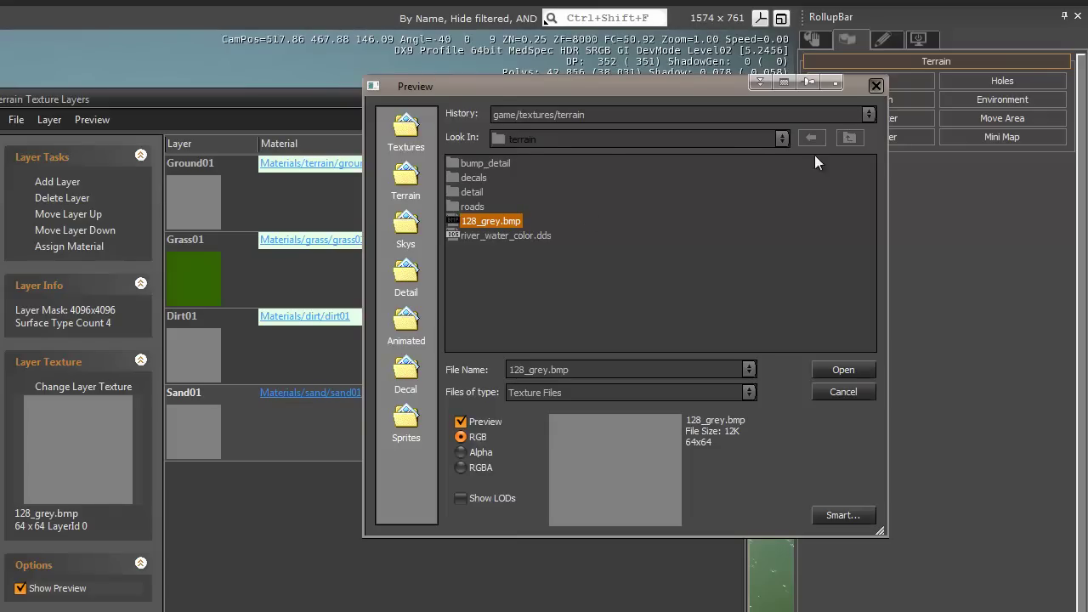
pyautogui.click(849, 138)
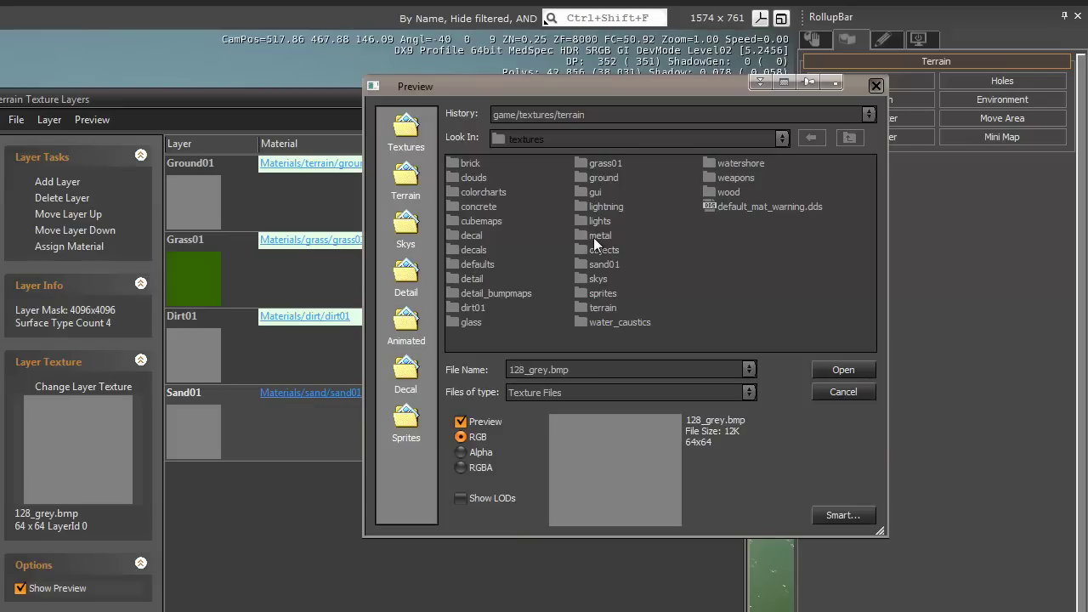
pyautogui.click(604, 264)
pyautogui.doubleClick(604, 265)
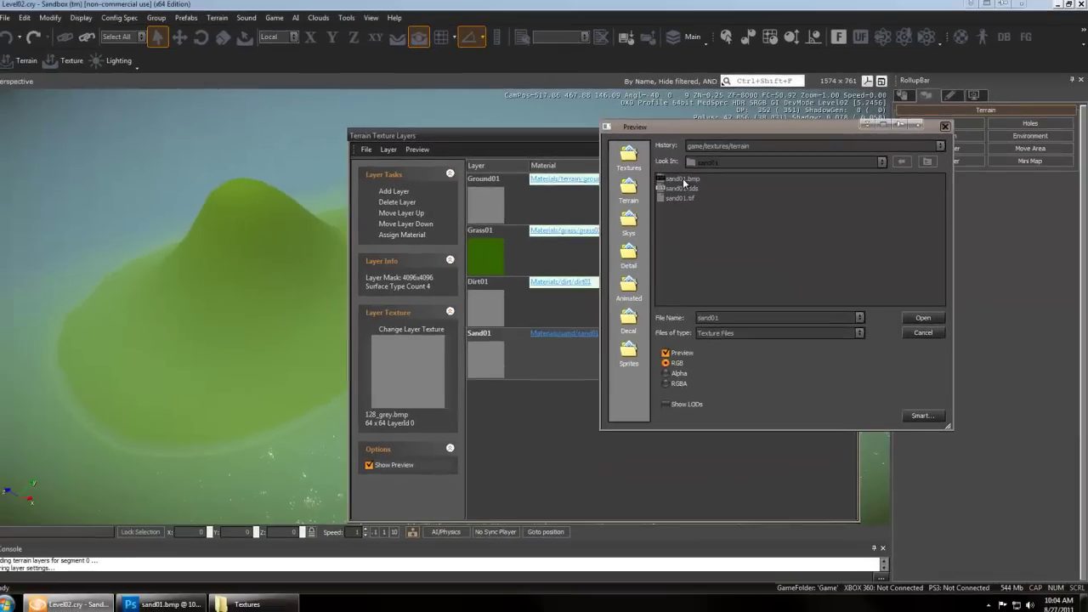
pyautogui.doubleClick(486, 163)
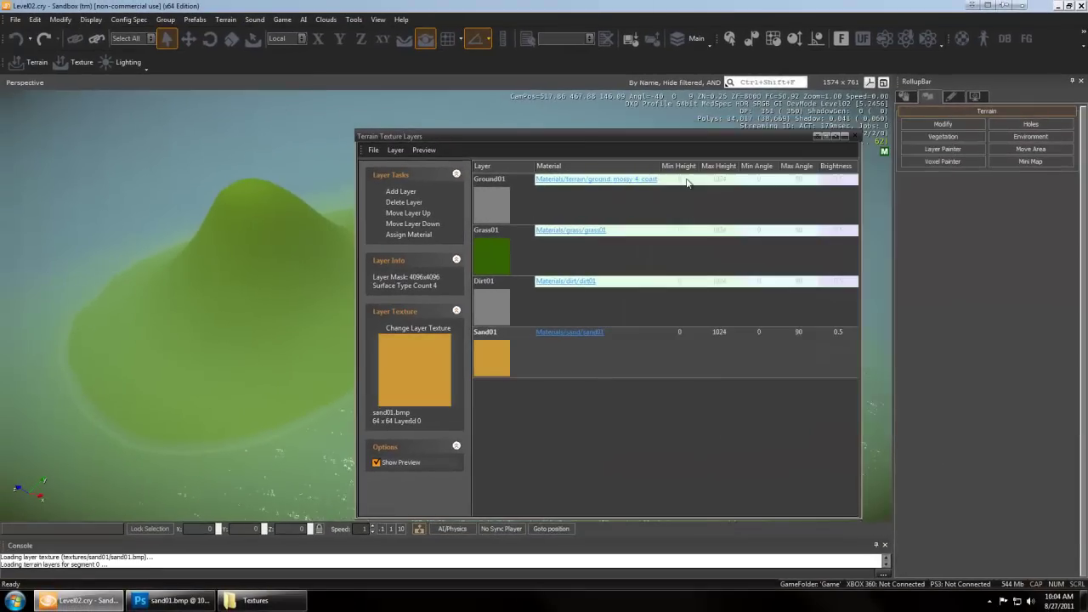
# Step: Close the texture layers window and paint the Sand01 layer onto the island's terrain with the Layer Painter
pyautogui.click(852, 136)
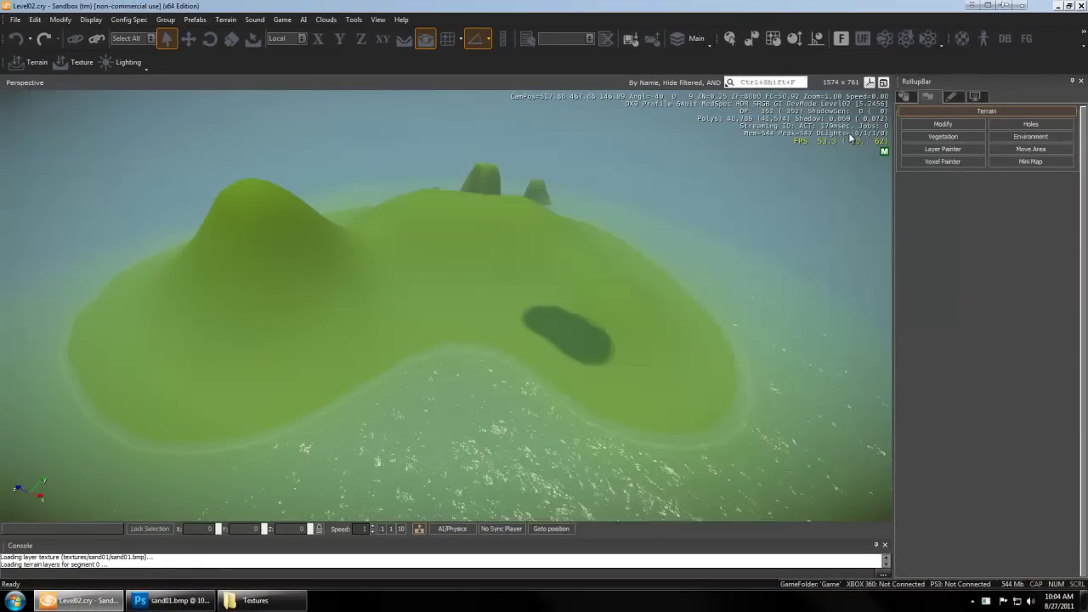
pyautogui.click(943, 149)
pyautogui.click(923, 448)
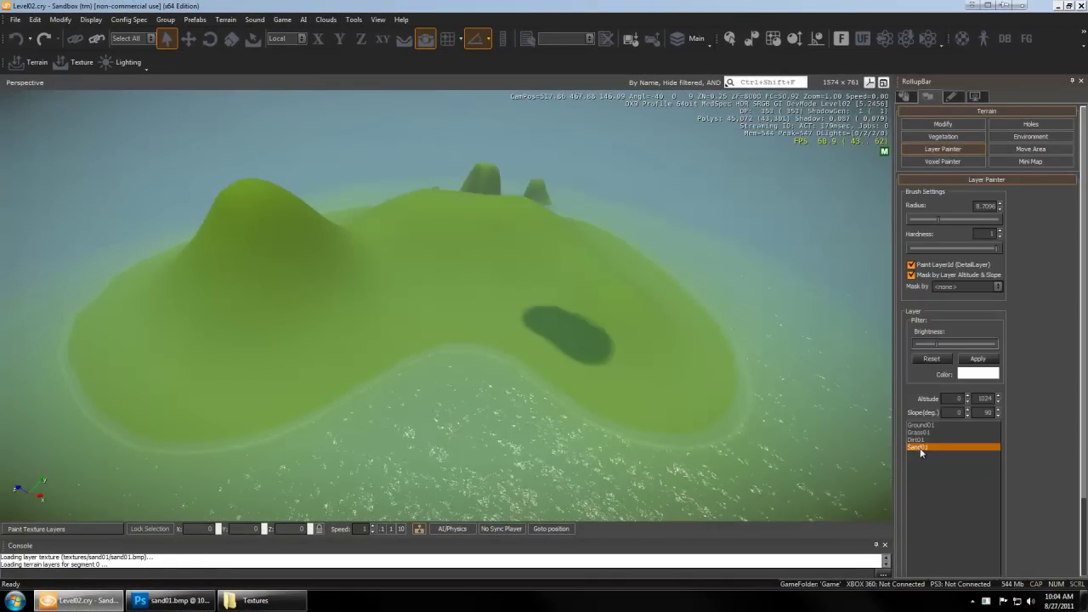
pyautogui.moveTo(430, 275)
pyautogui.mouseDown()
pyautogui.moveTo(403, 287)
pyautogui.moveTo(434, 294)
pyautogui.moveTo(439, 277)
pyautogui.moveTo(459, 293)
pyautogui.mouseUp()
pyautogui.press('w')
pyautogui.moveTo(501, 342); pyautogui.dragTo(510, 343, button='right')
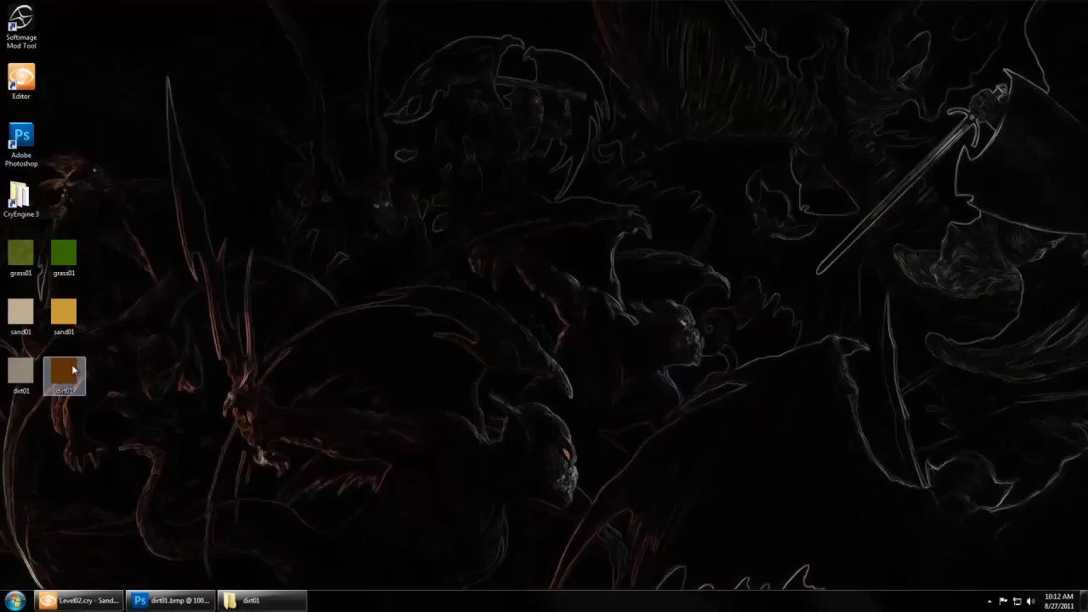
# Step: Check the files in the dirt01 texture folder and the textures assigned in the terrain texture layers list
pyautogui.click(250, 598)
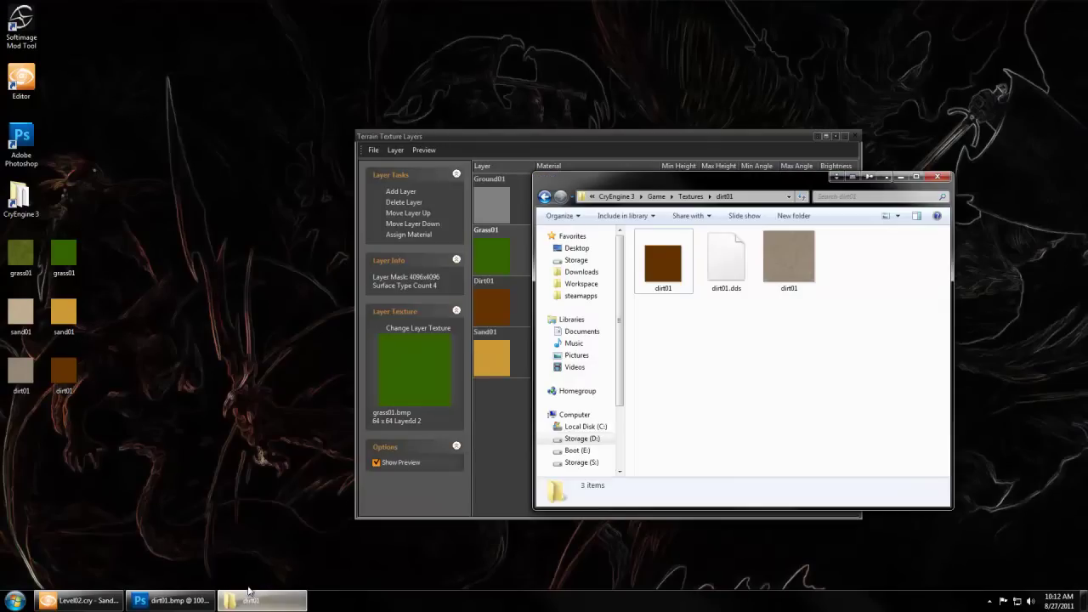
pyautogui.moveTo(99, 598)
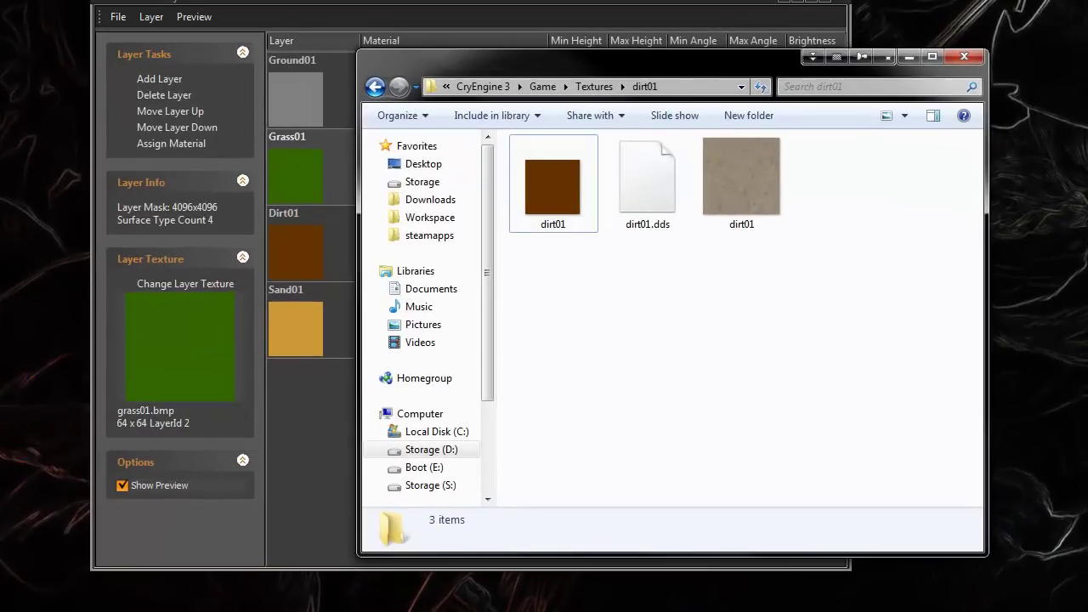
pyautogui.hotkey('alt', 'Tab')
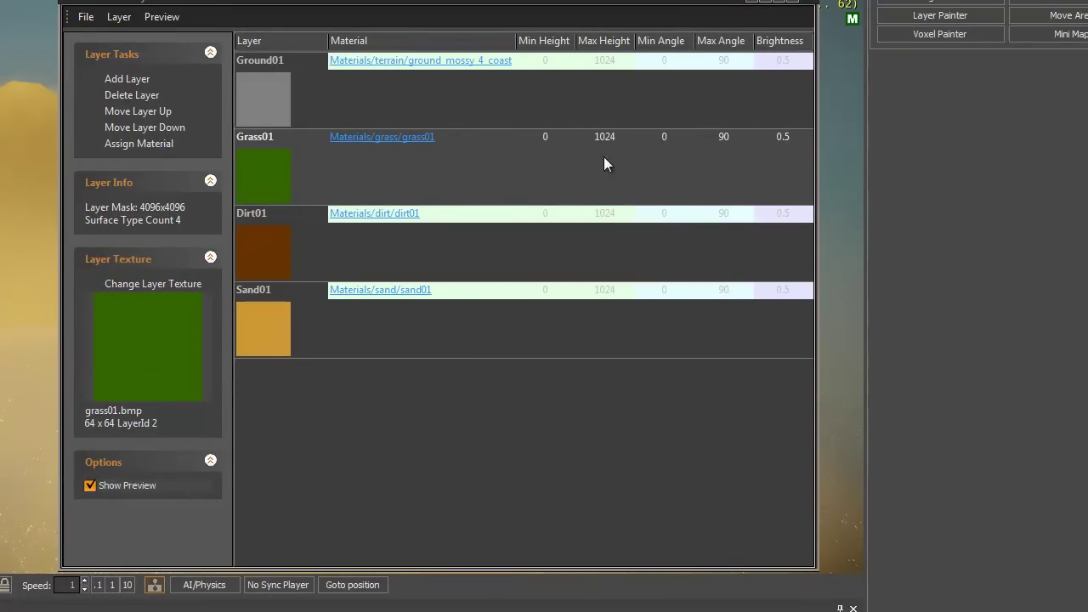
pyautogui.click(810, 2)
# Step: Paint the Dirt01 layer over the island's interior with a brush radius of 25.118, leaving a border of sand along the shore
pyautogui.moveTo(125, 166); pyautogui.dragTo(129, 167, button='right')
pyautogui.press('s')
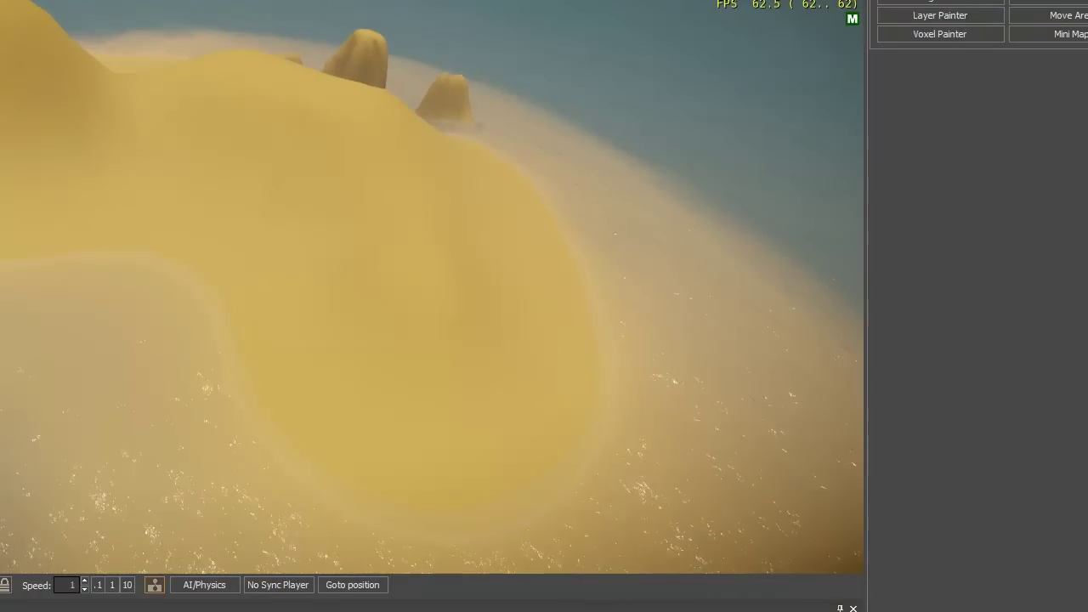
pyautogui.click(948, 16)
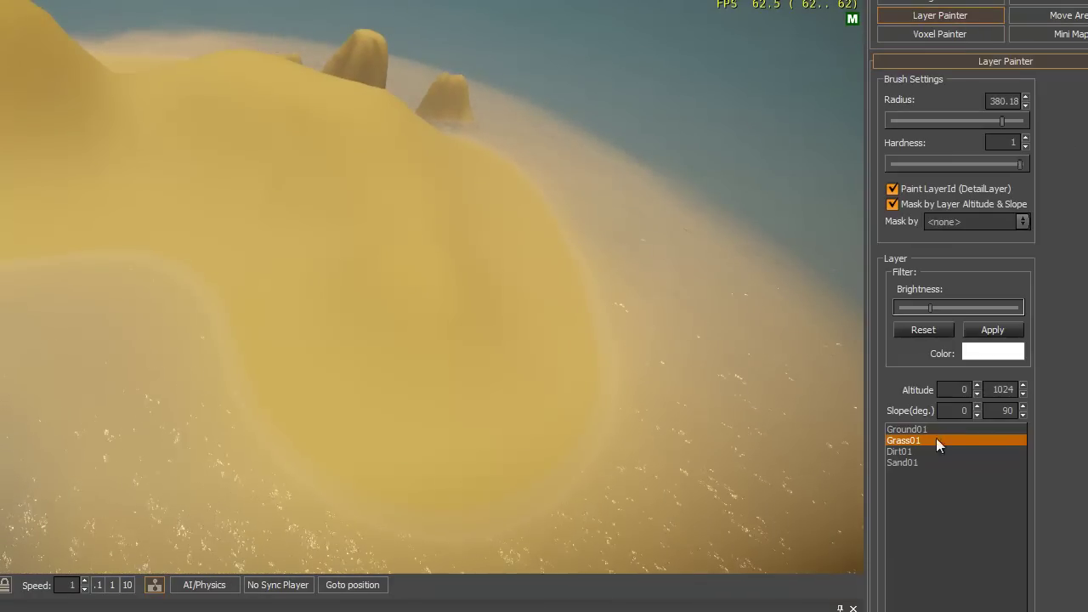
pyautogui.click(905, 452)
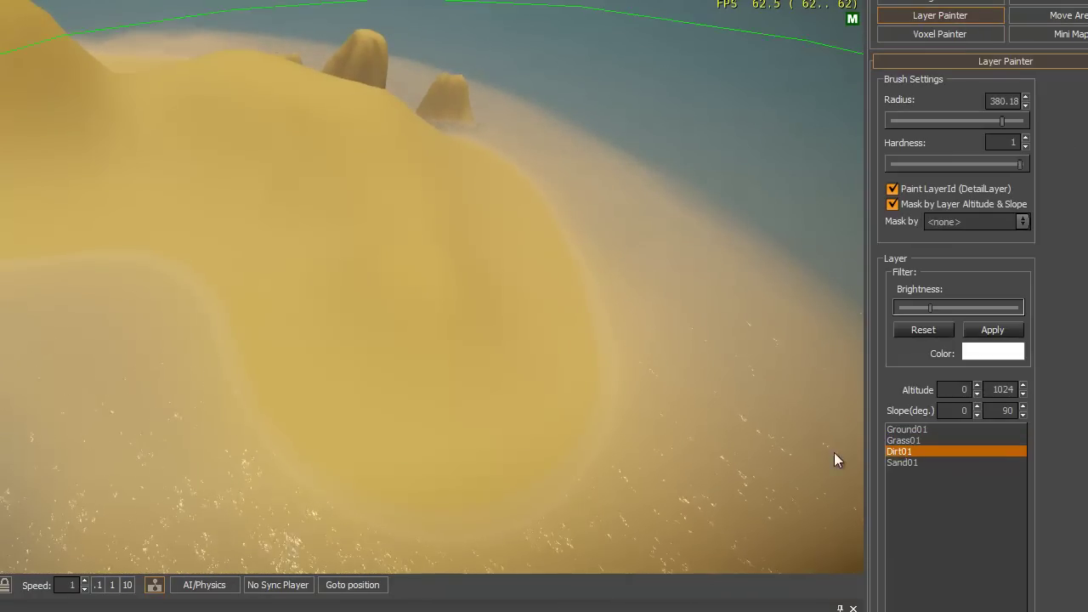
pyautogui.moveTo(988, 123)
pyautogui.mouseDown()
pyautogui.moveTo(930, 122)
pyautogui.moveTo(952, 121)
pyautogui.mouseUp()
pyautogui.moveTo(279, 203)
pyautogui.mouseDown()
pyautogui.moveTo(263, 223)
pyautogui.moveTo(344, 189)
pyautogui.moveTo(358, 195)
pyautogui.mouseUp()
pyautogui.scroll(3, 364, 204)
pyautogui.moveTo(364, 202); pyautogui.dragTo(389, 201, button='right')
pyautogui.press('s')
pyautogui.moveTo(393, 253)
pyautogui.mouseDown()
pyautogui.moveTo(378, 269)
pyautogui.moveTo(406, 367)
pyautogui.moveTo(520, 228)
pyautogui.mouseUp()
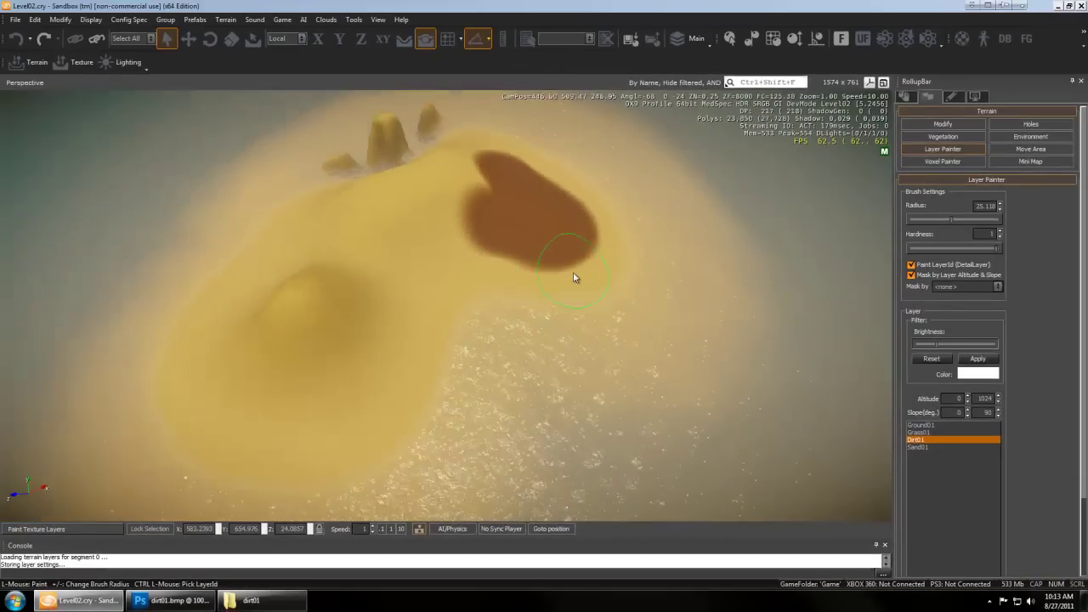
pyautogui.press('d')
pyautogui.moveTo(510, 227); pyautogui.dragTo(468, 224, button='right')
pyautogui.moveTo(440, 220)
pyautogui.mouseDown()
pyautogui.moveTo(448, 229)
pyautogui.moveTo(384, 365)
pyautogui.moveTo(309, 381)
pyautogui.moveTo(273, 374)
pyautogui.moveTo(364, 317)
pyautogui.moveTo(395, 253)
pyautogui.moveTo(359, 129)
pyautogui.mouseUp()
# Step: Paint the Grass01 layer along the island's central ridge and over the hill, keeping a band of dirt around it
pyautogui.click(918, 432)
pyautogui.moveTo(375, 180); pyautogui.dragTo(393, 187, button='right')
pyautogui.press('w')
pyautogui.press('s')
pyautogui.press('a')
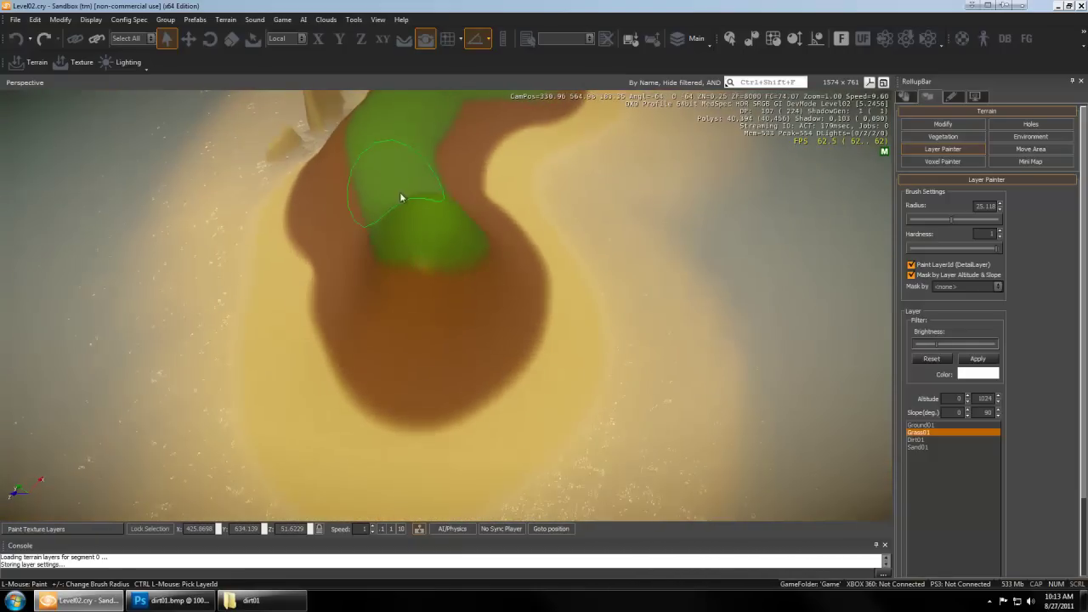
pyautogui.press('w')
pyautogui.moveTo(578, 184); pyautogui.dragTo(573, 189, button='right')
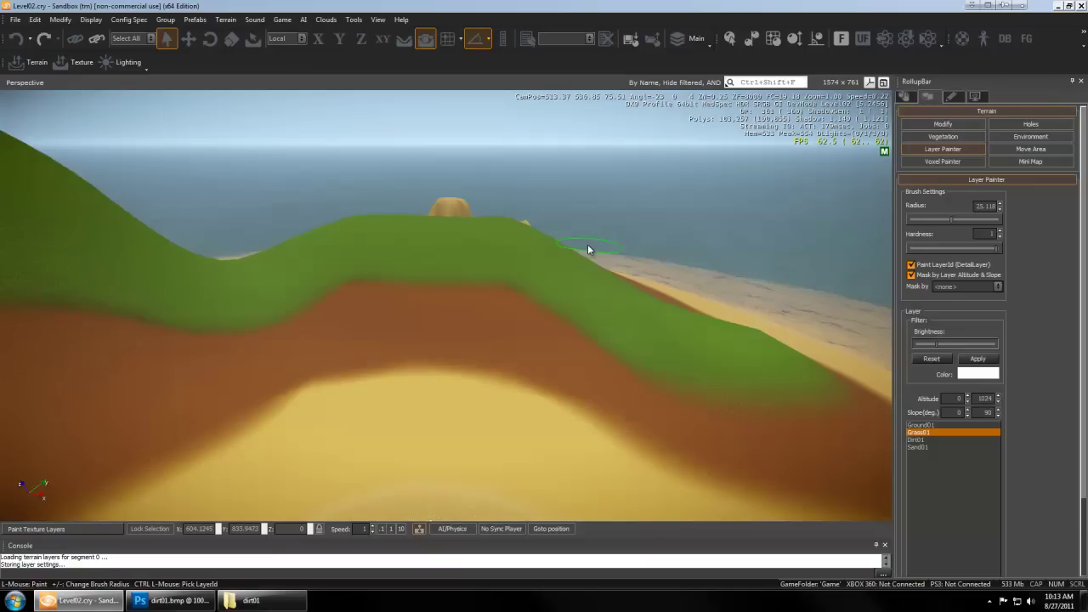
# Step: Examine the grass and dirt detail textures and the transition between them up close
pyautogui.press('w')
pyautogui.press('d')
pyautogui.moveTo(721, 362); pyautogui.dragTo(722, 366, button='right')
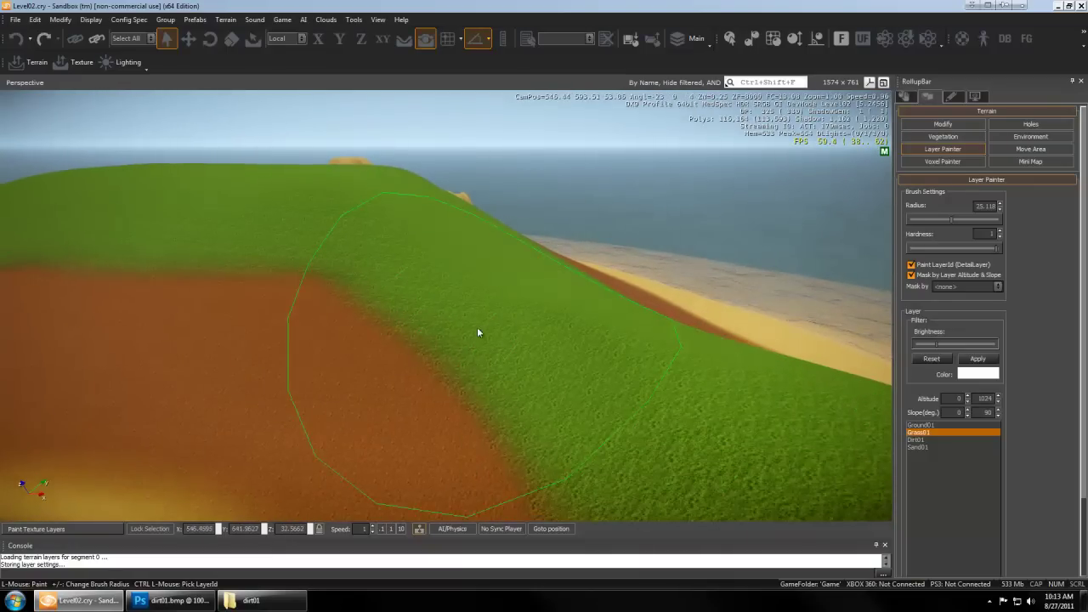
pyautogui.press('a')
pyautogui.moveTo(505, 341); pyautogui.dragTo(493, 347, button='right')
pyautogui.press('s')
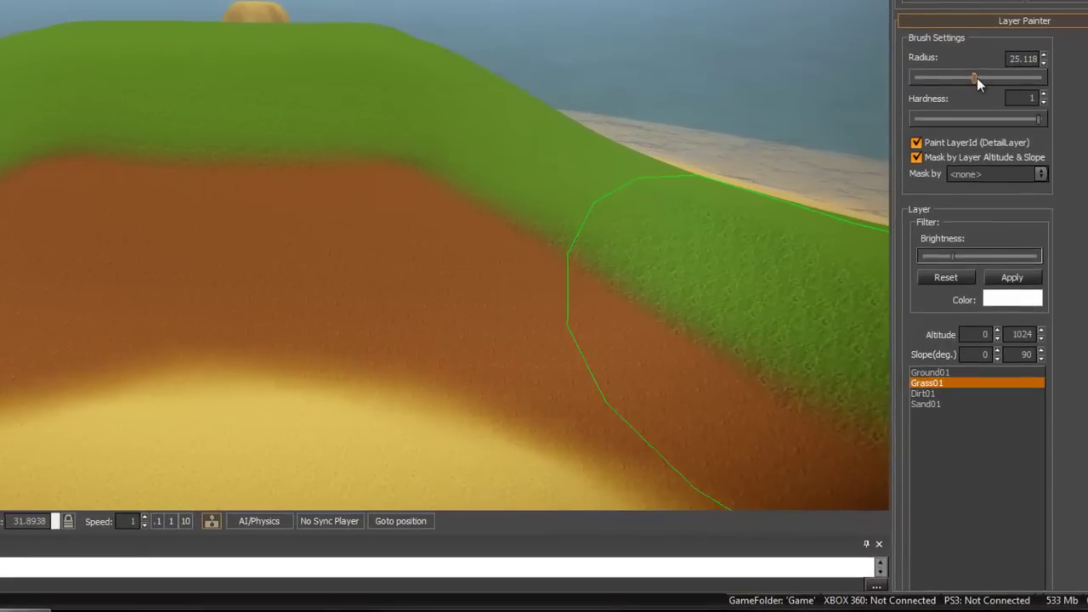
# Step: Set the brush hardness to 0.07 and radius to 3.981, and softly paint Grass01 along the dirt border to blend the edge
pyautogui.moveTo(1040, 124); pyautogui.dragTo(935, 122)
pyautogui.scroll(5, 420, 187)
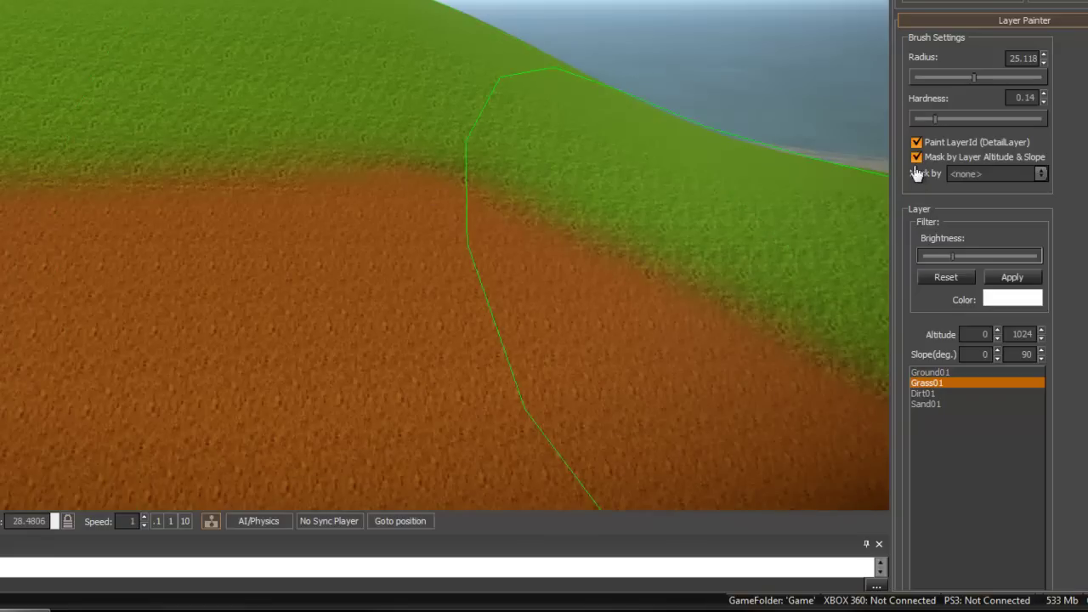
pyautogui.moveTo(972, 79); pyautogui.dragTo(941, 78)
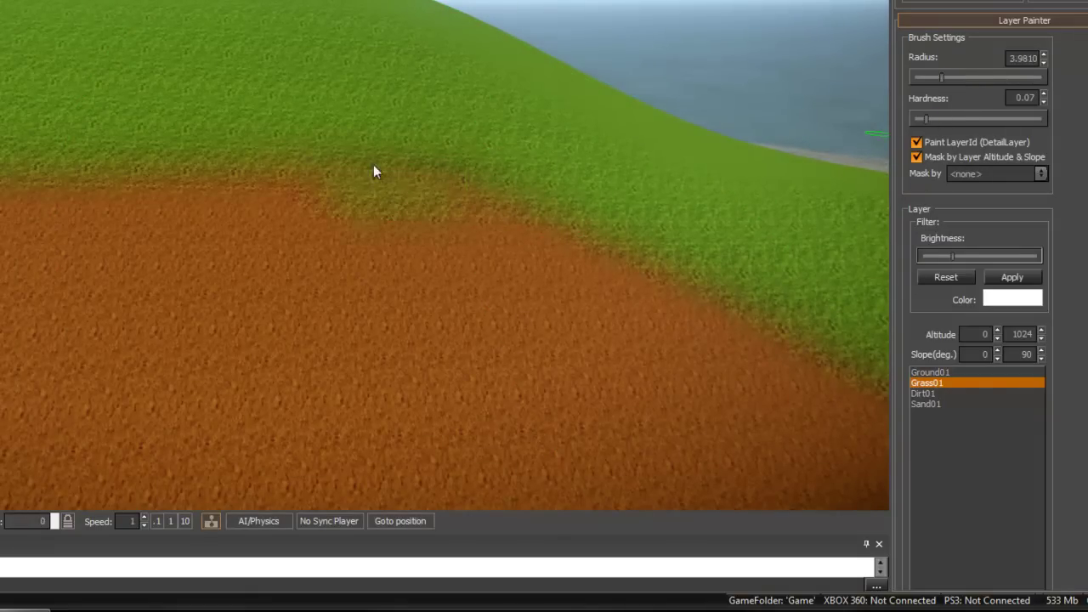
pyautogui.moveTo(289, 188); pyautogui.dragTo(254, 192)
pyautogui.press('a')
pyautogui.press('s')
pyautogui.moveTo(337, 192); pyautogui.dragTo(452, 199)
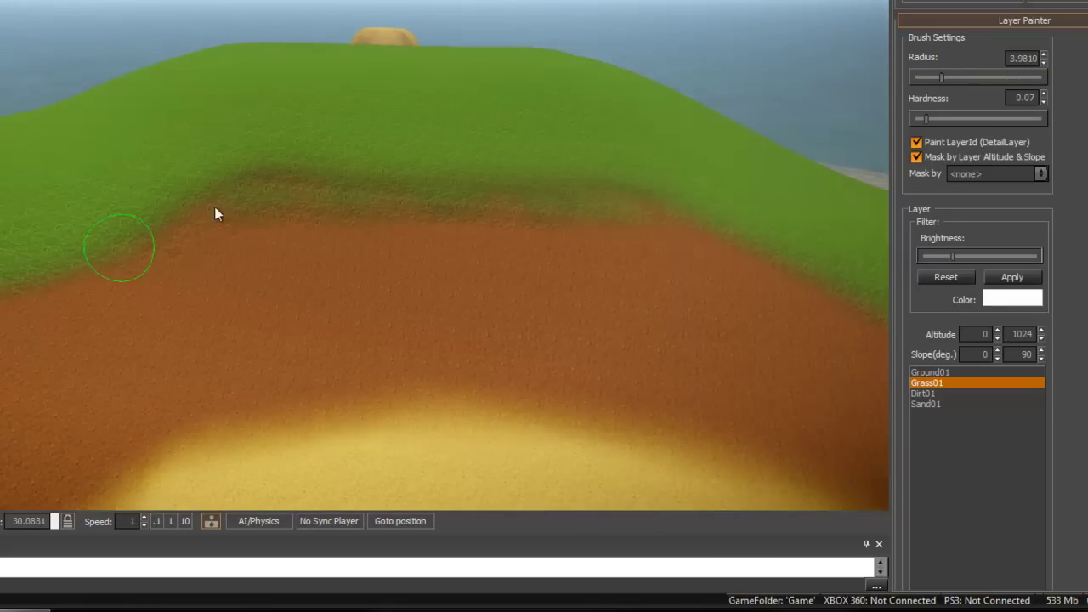